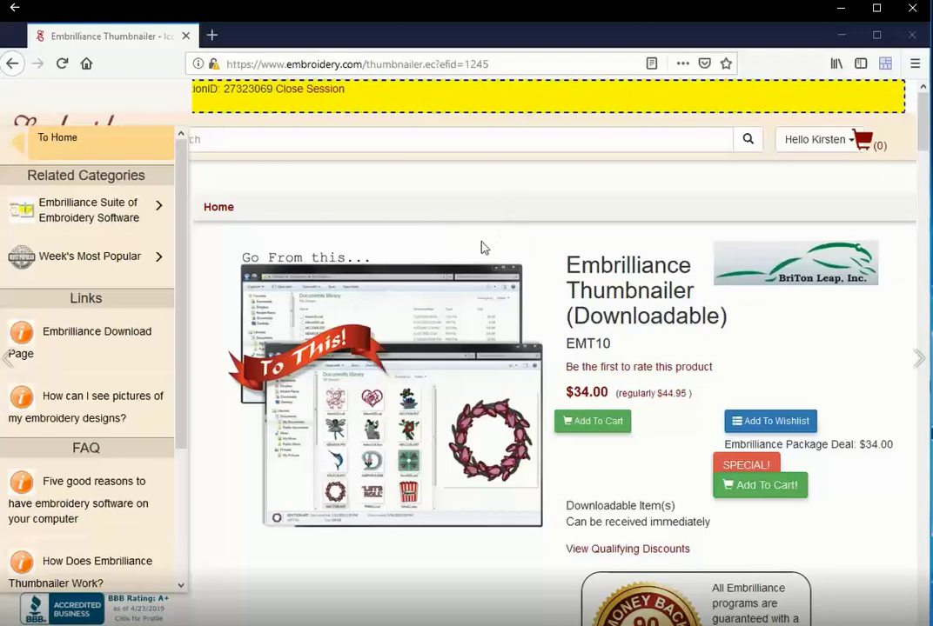
Step: Minimize Firefox to reveal the Fourth of July Puff Design Pack folder in File Explorer
click(844, 35)
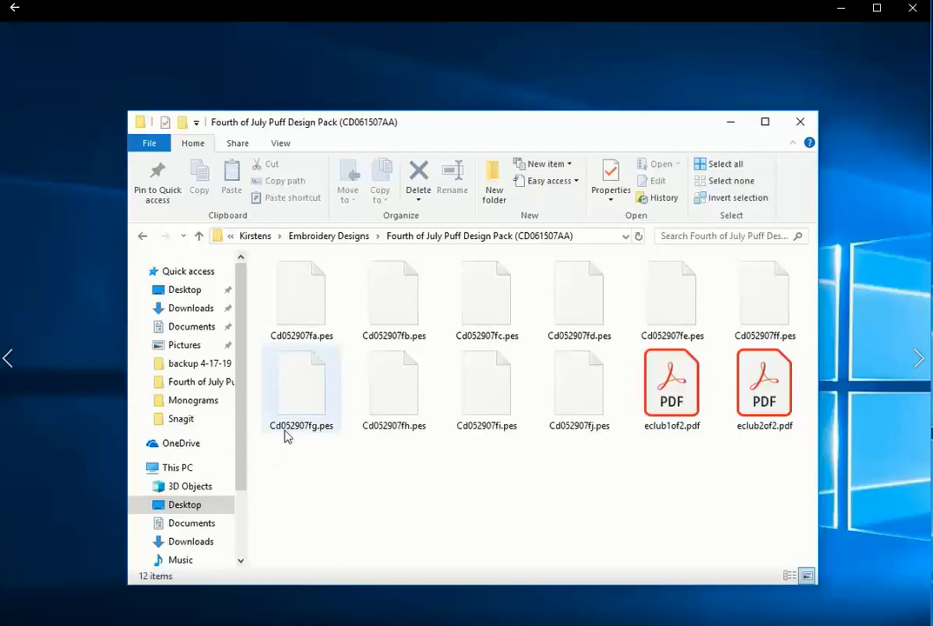
Step: Show the blank icons on the .pes files in the Fourth of July Puff Design Pack folder
mouse_move(285, 426)
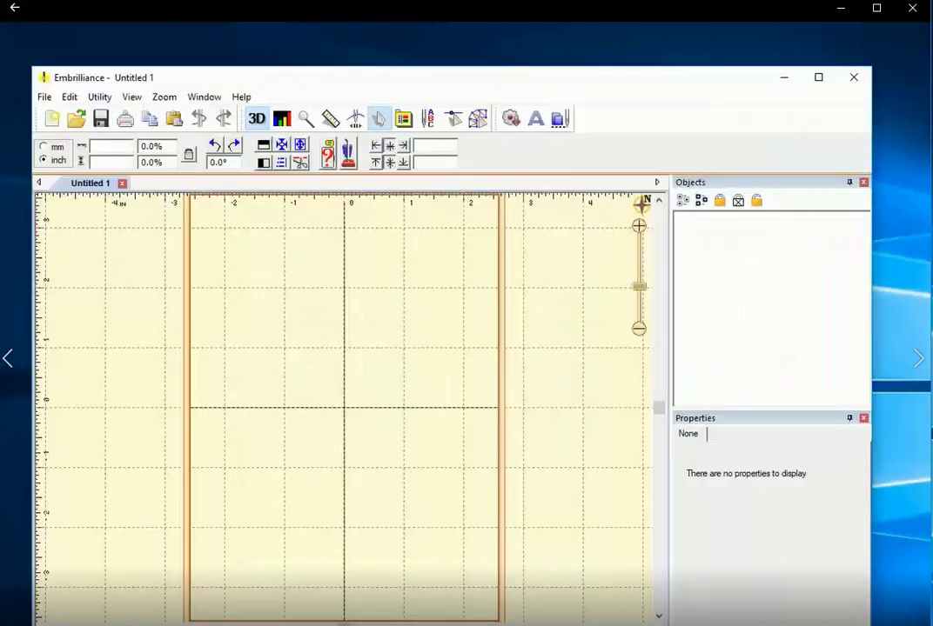
Step: Preview the Cd052907fb.pes design in Embrilliance's File > Open dialog
click(46, 97)
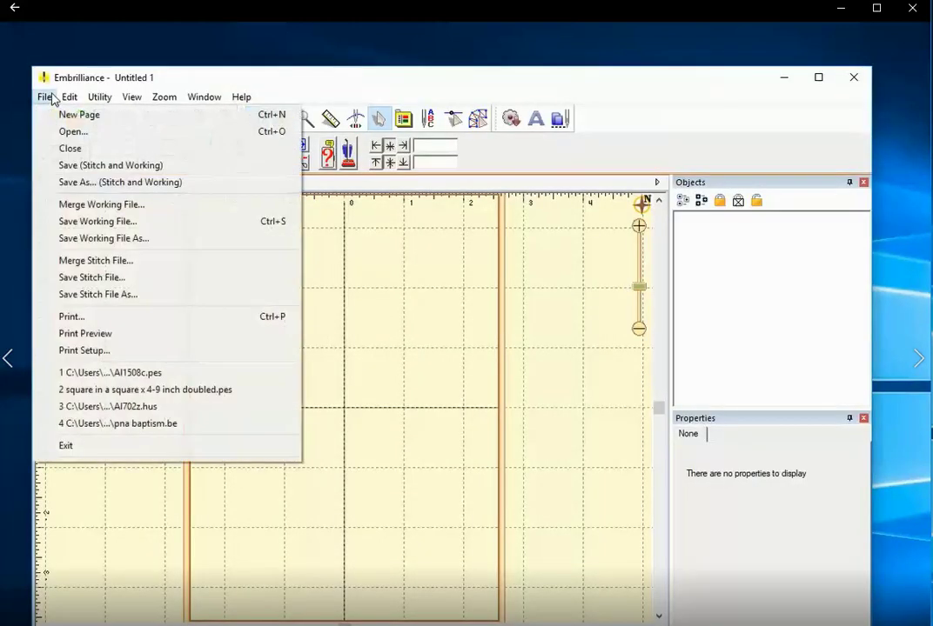
click(54, 131)
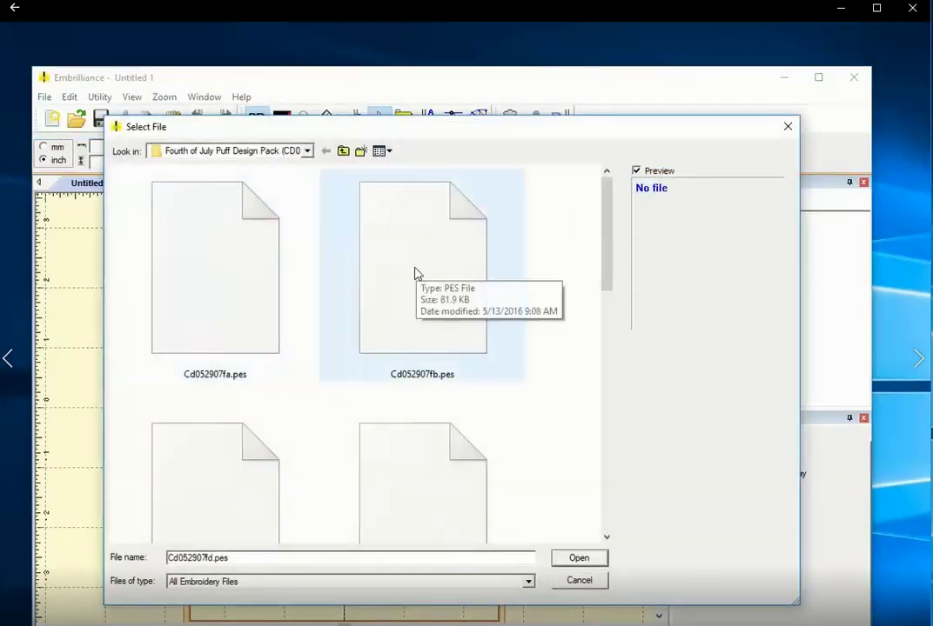
click(416, 274)
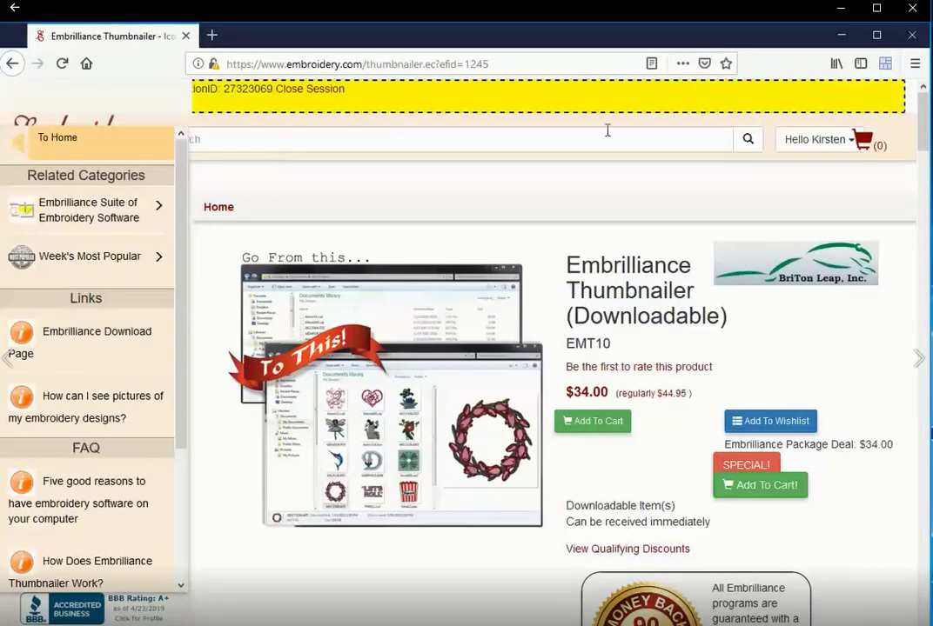
Step: Search My Designs for 'thumbnailer' and open the Embrilliance Thumbnailer (EMT10) download details
click(816, 142)
click(815, 169)
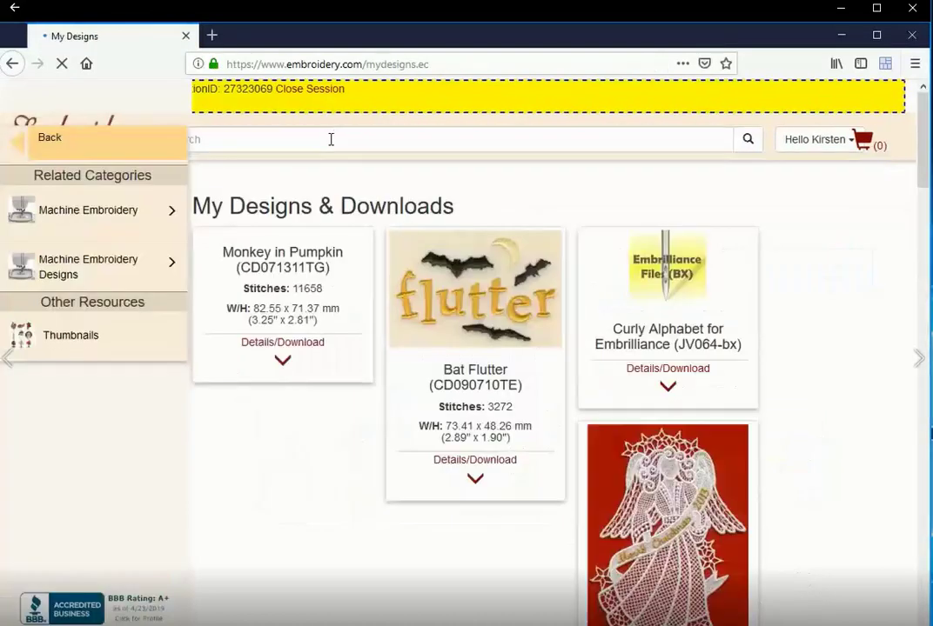
click(329, 140)
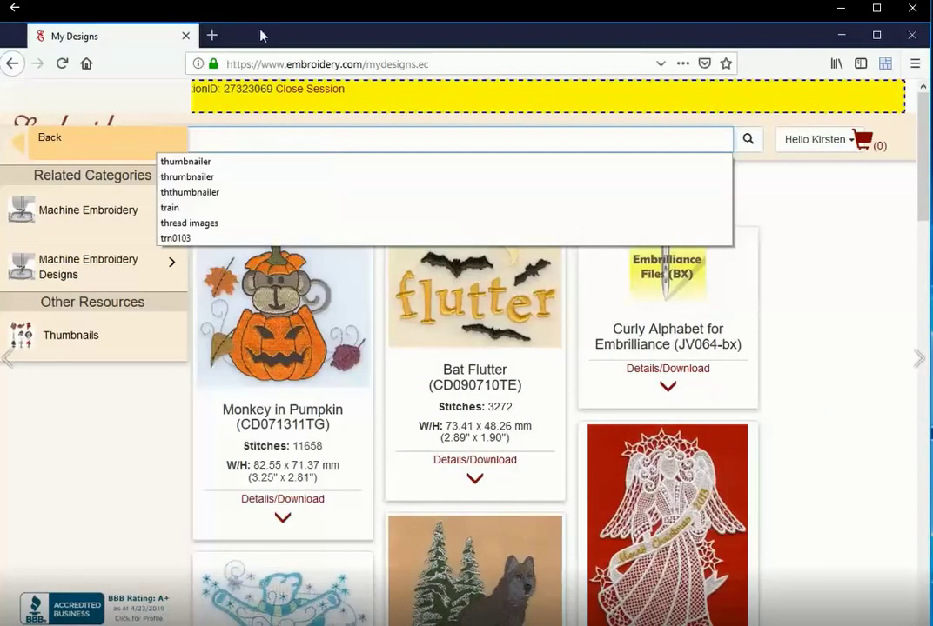
click(266, 162)
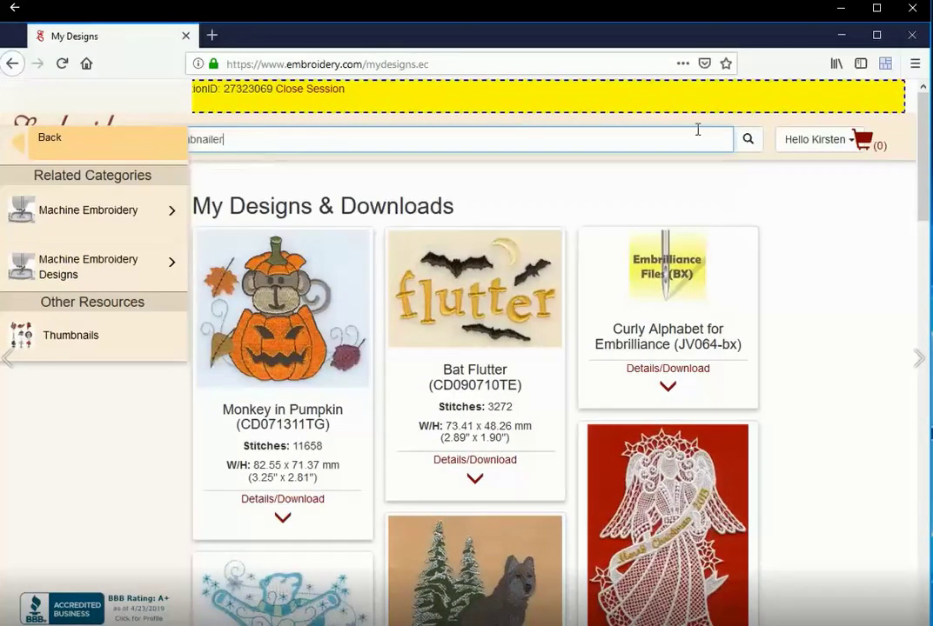
click(760, 139)
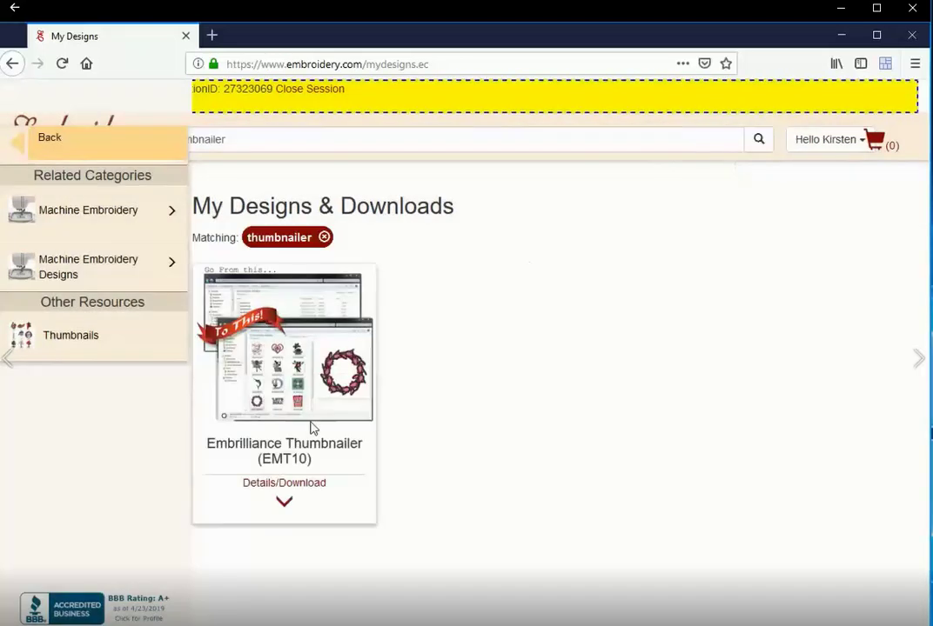
click(297, 490)
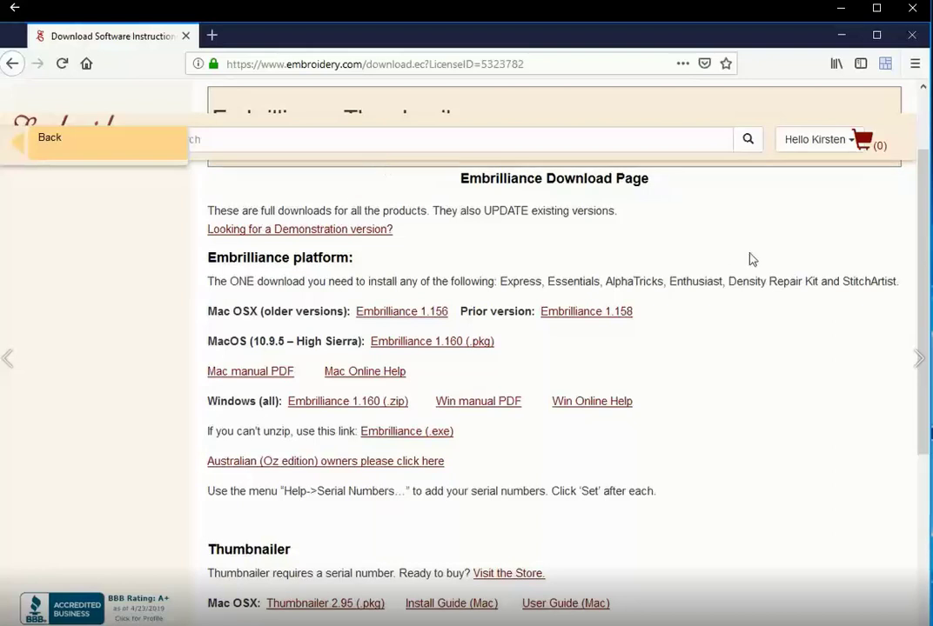
Step: Scroll the Embrilliance Download Page down to the Windows Thumbnailer 2.98 downloads
scroll(928, 275, down, 1)
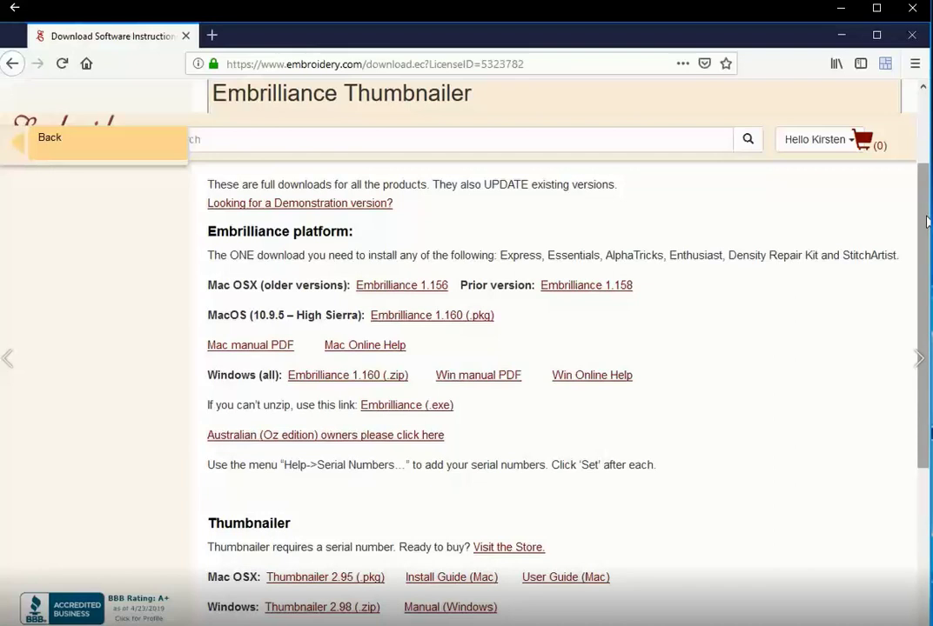
scroll(928, 221, down, 4)
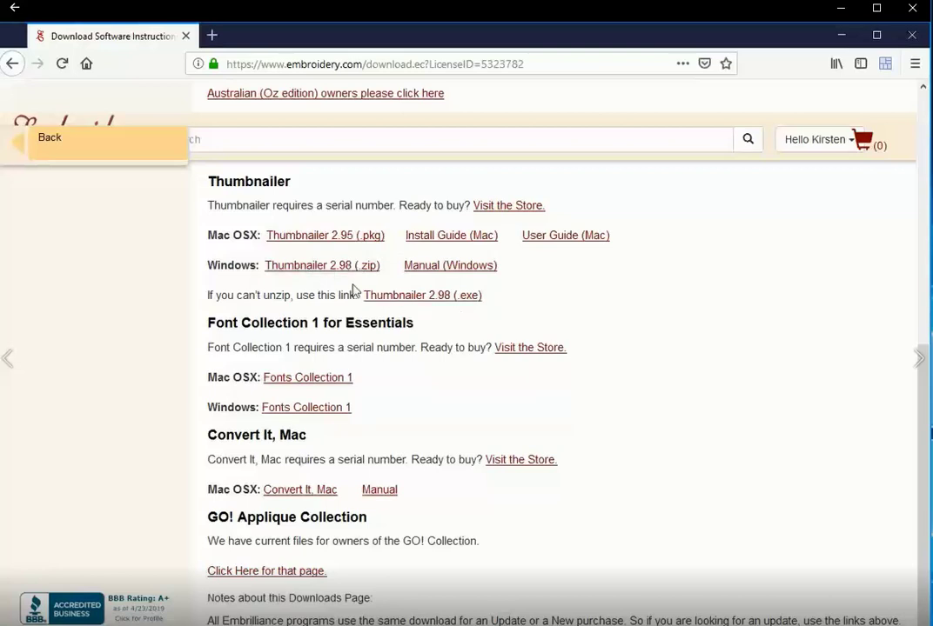
Step: Download the Windows Thumbnailer 2.98 .zip and open it with Windows Explorer
click(324, 273)
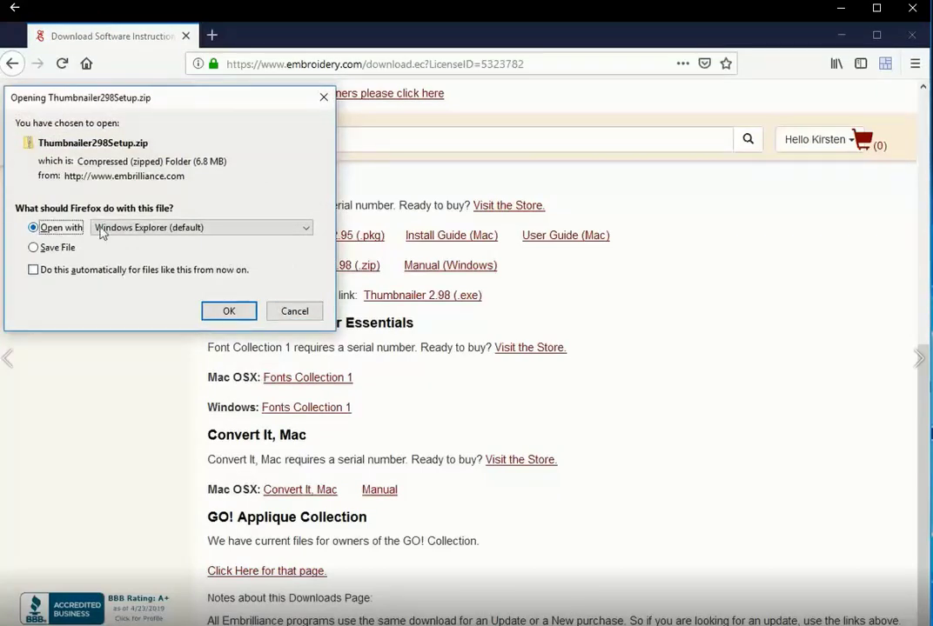
click(229, 312)
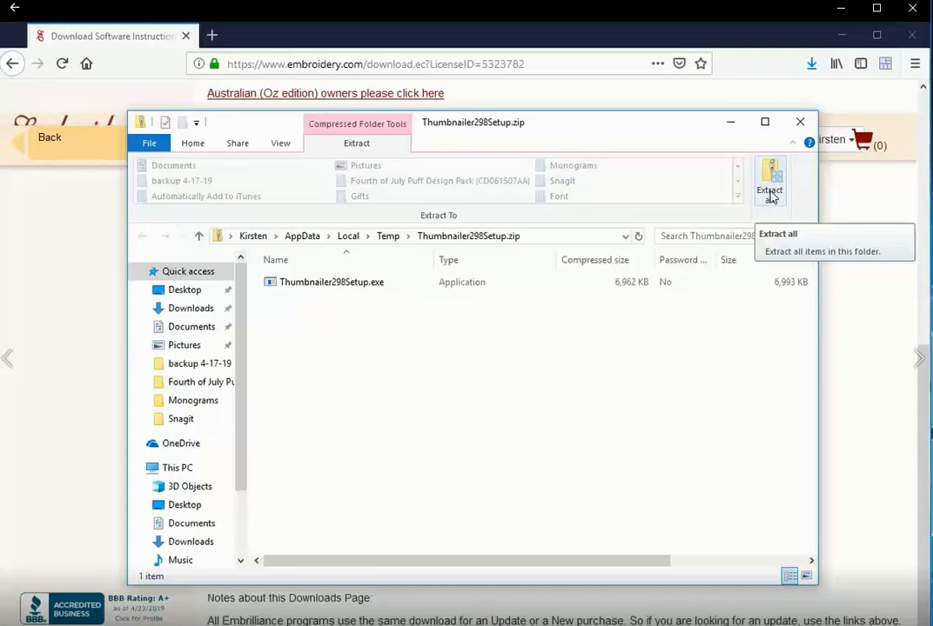
Step: Extract Thumbnailer298Setup.zip into the suggested Documents\Thumbnailer298Setup folder
click(769, 193)
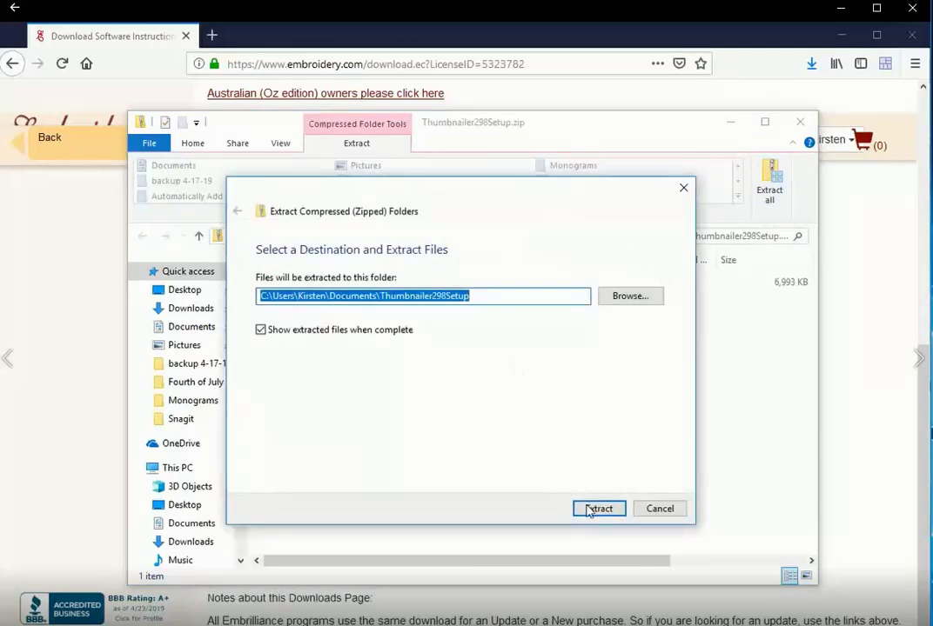
click(599, 511)
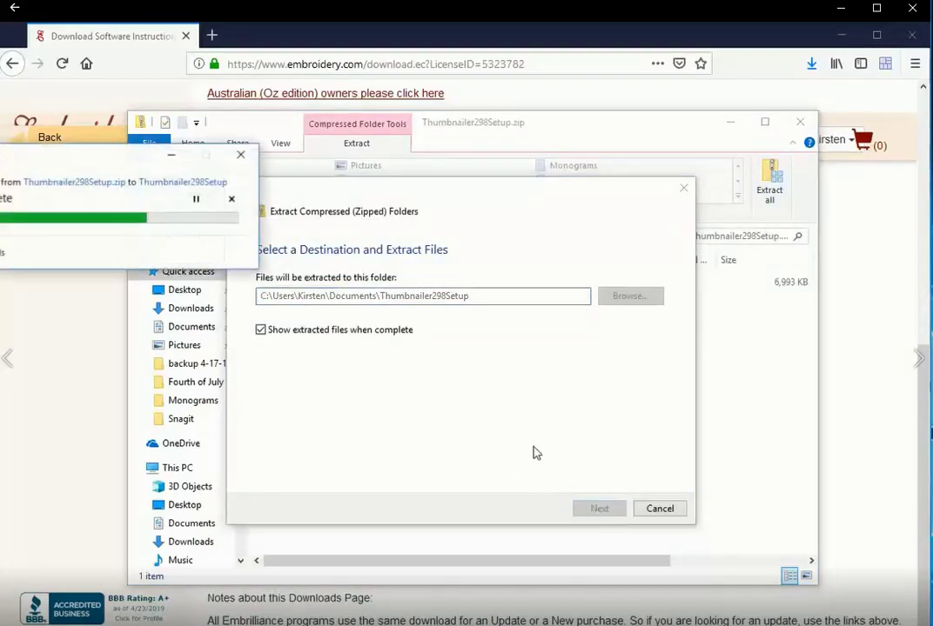
drag(163, 171, 390, 218)
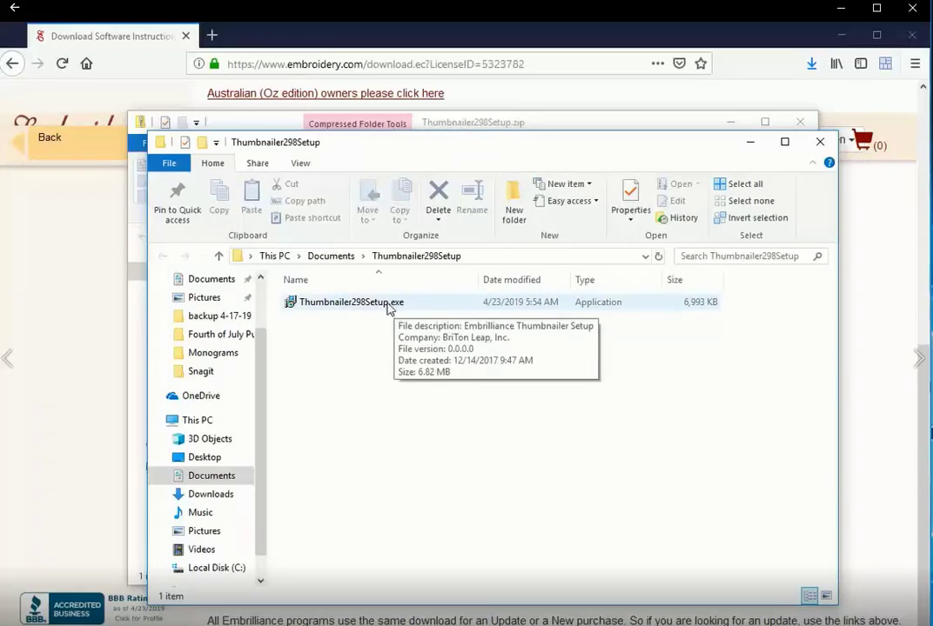
Step: Run Thumbnailer298Setup.exe and accept the licence agreement
double_click(388, 308)
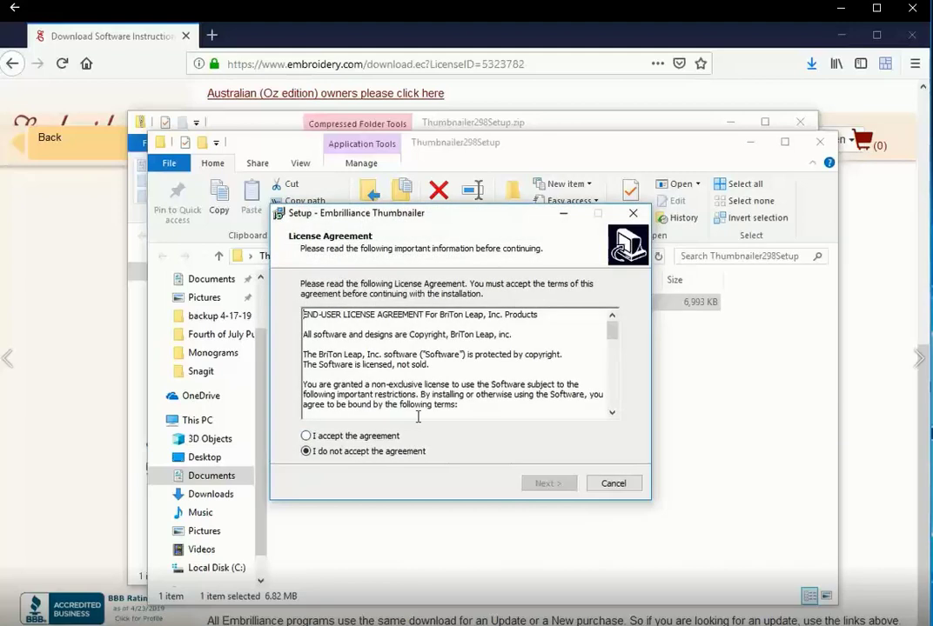
click(307, 436)
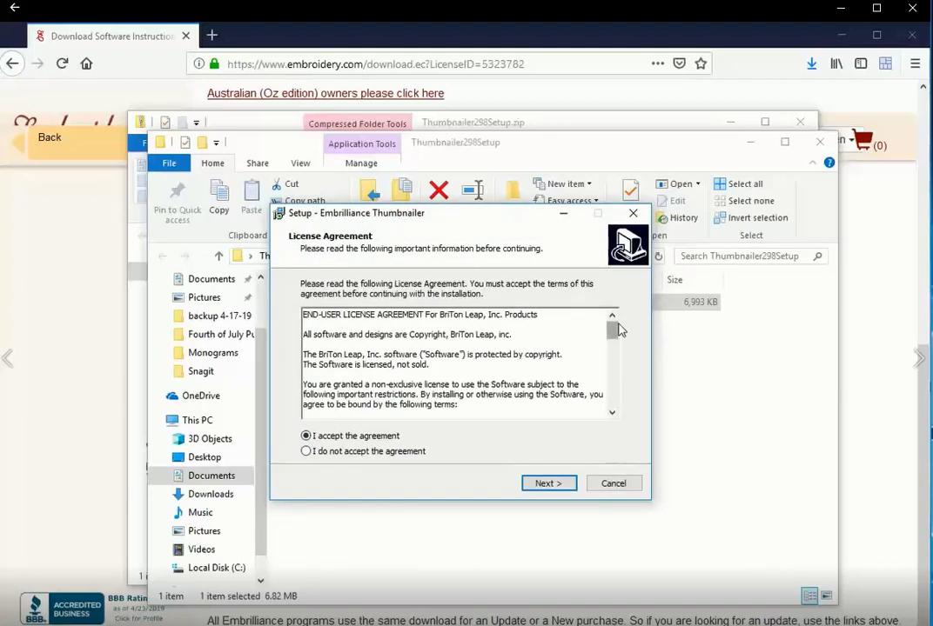
drag(613, 332, 610, 396)
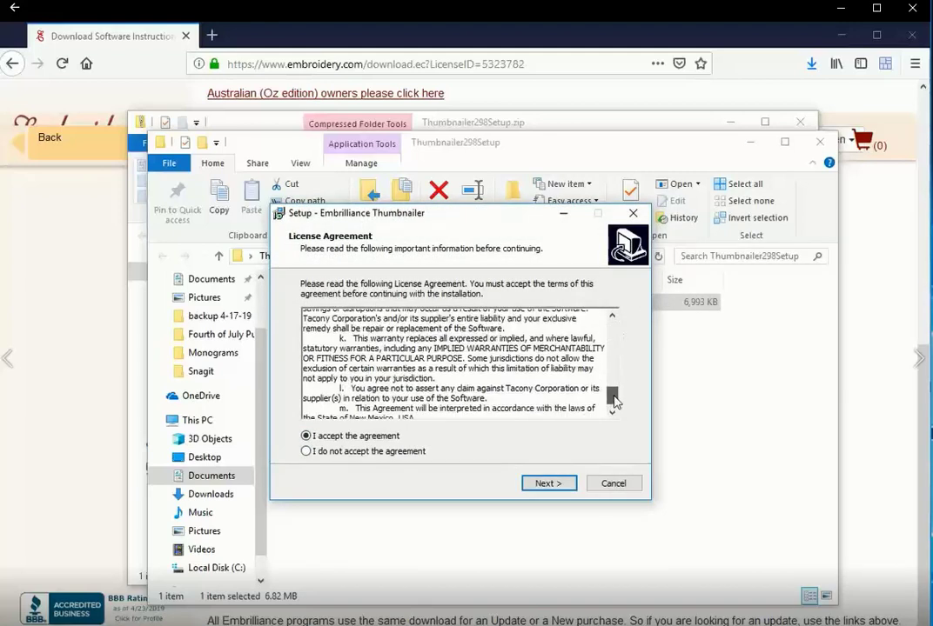
click(548, 484)
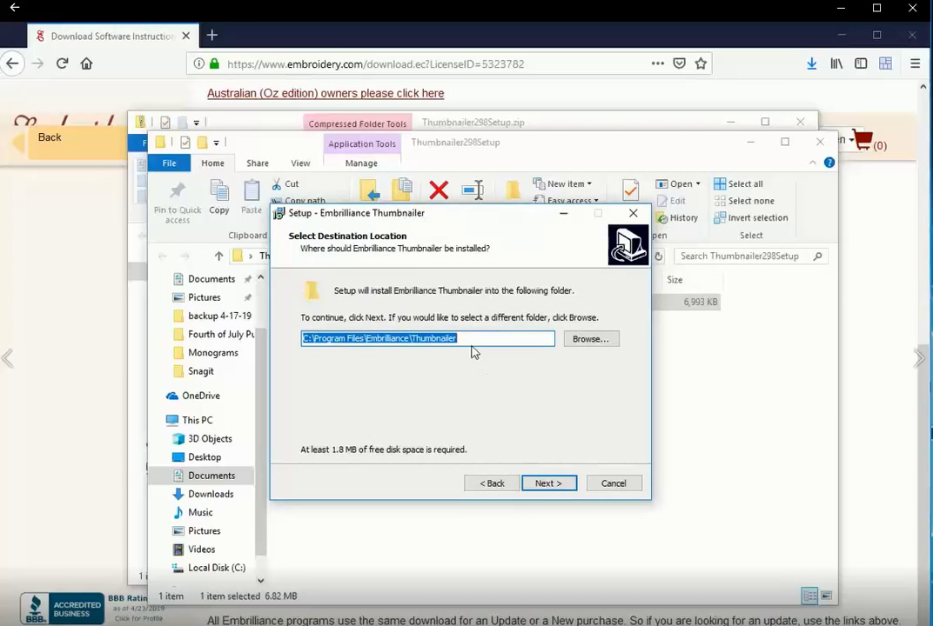
Step: Install to the default folder and Start Menu folder with a desktop shortcut, then launch Thumbnailer
click(547, 487)
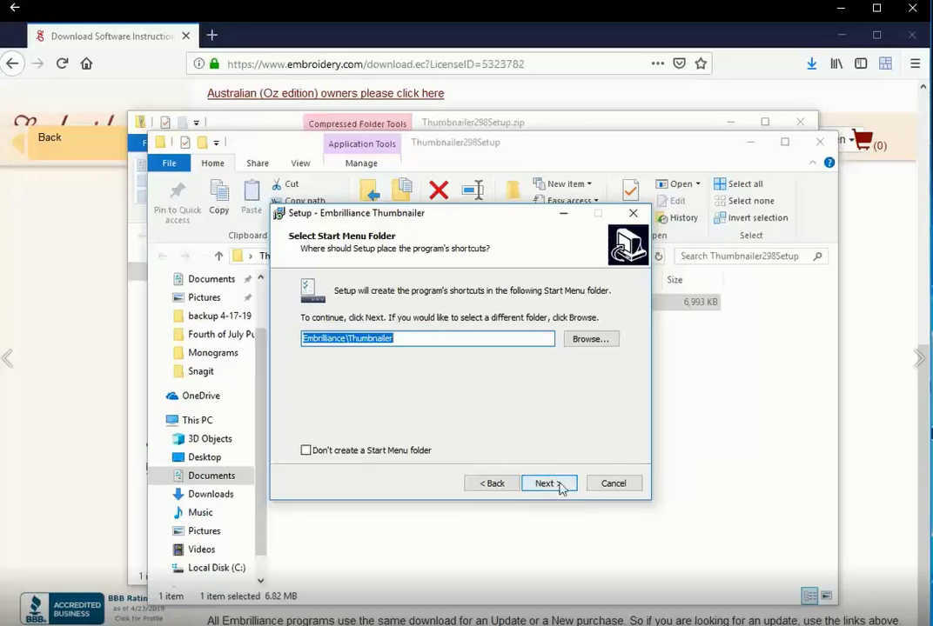
click(558, 485)
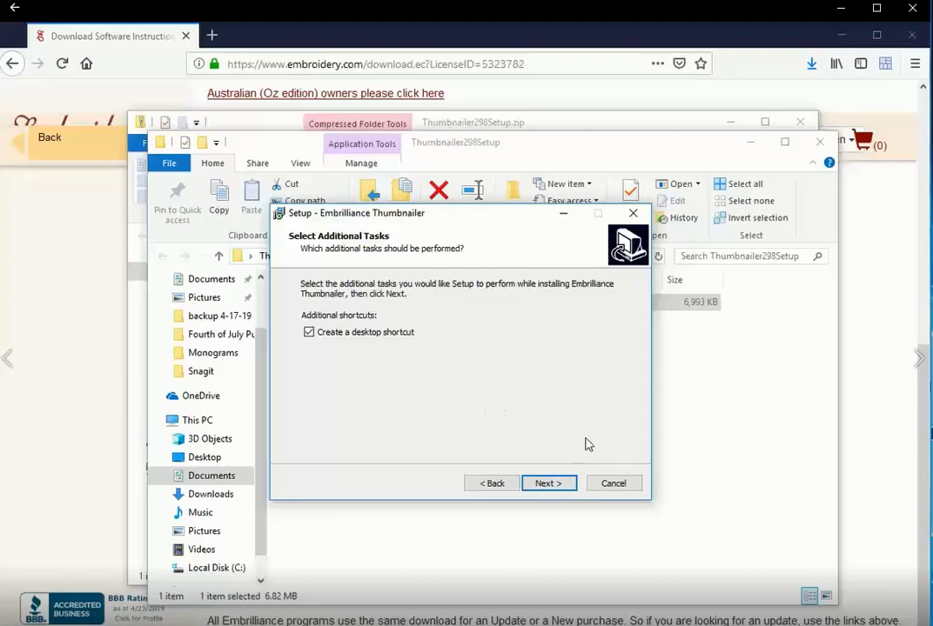
click(564, 484)
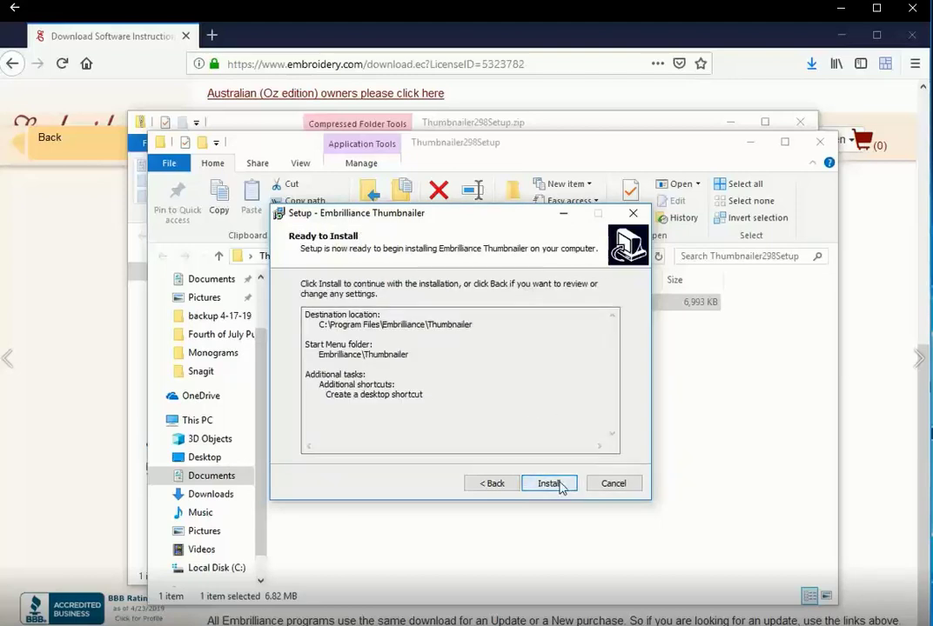
click(558, 485)
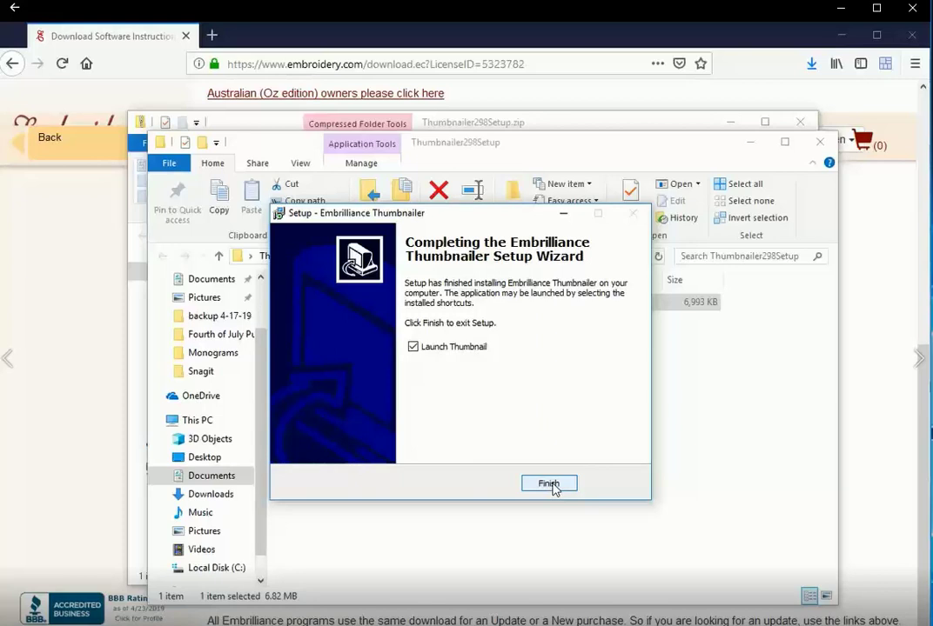
click(552, 486)
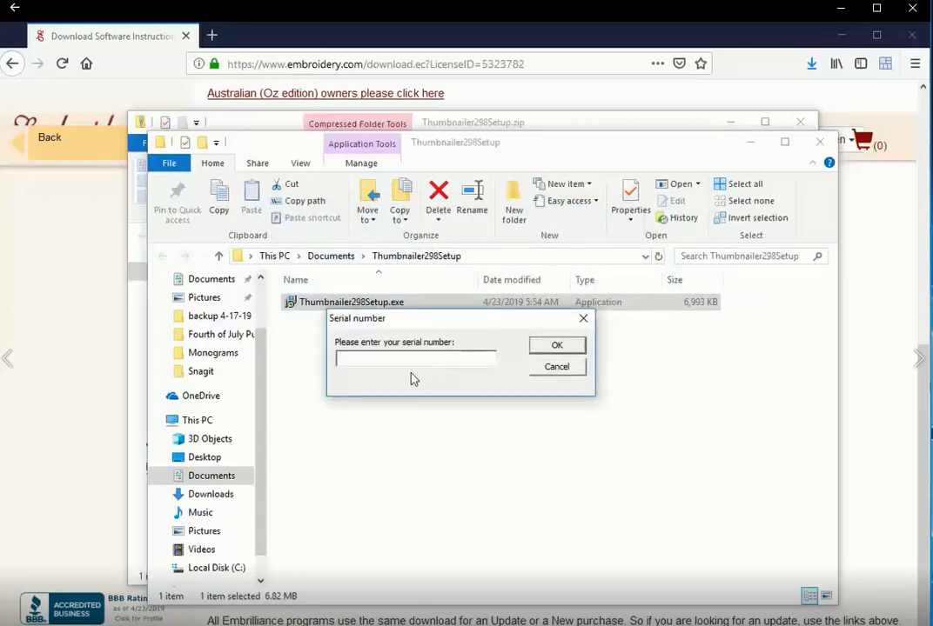
Step: Enter the serial number from the browser and confirm the Control Panel with all file types enabled
click(546, 38)
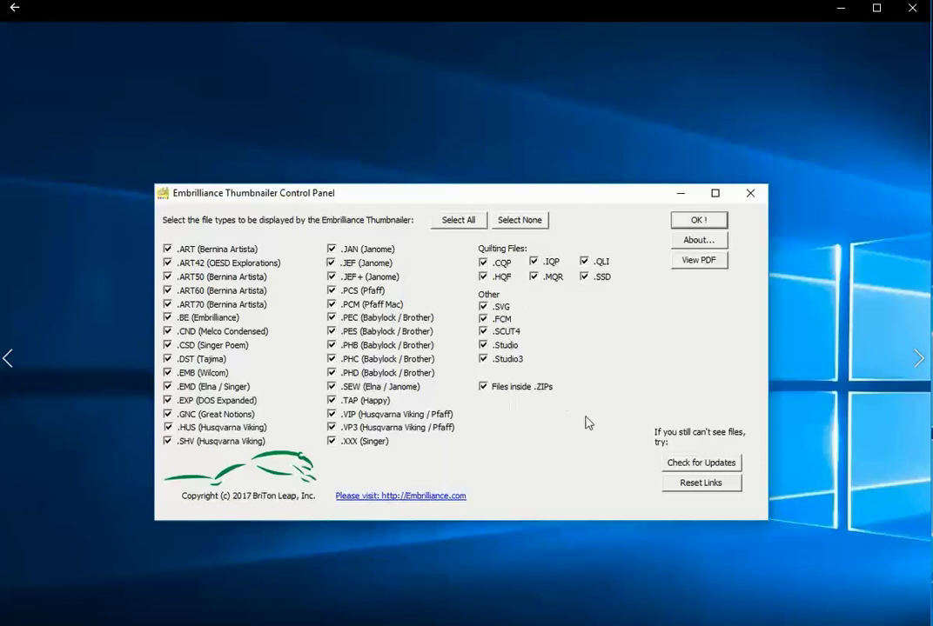
click(699, 221)
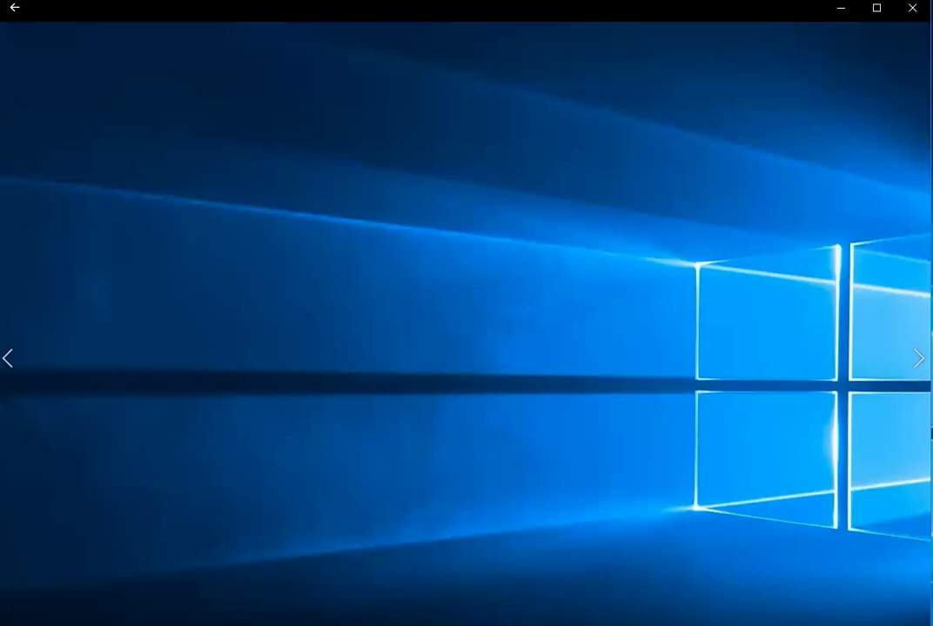
Step: Open the Fourth of July Puff Design Pack folder to see thumbnails, then start Embrilliance
key(super+e)
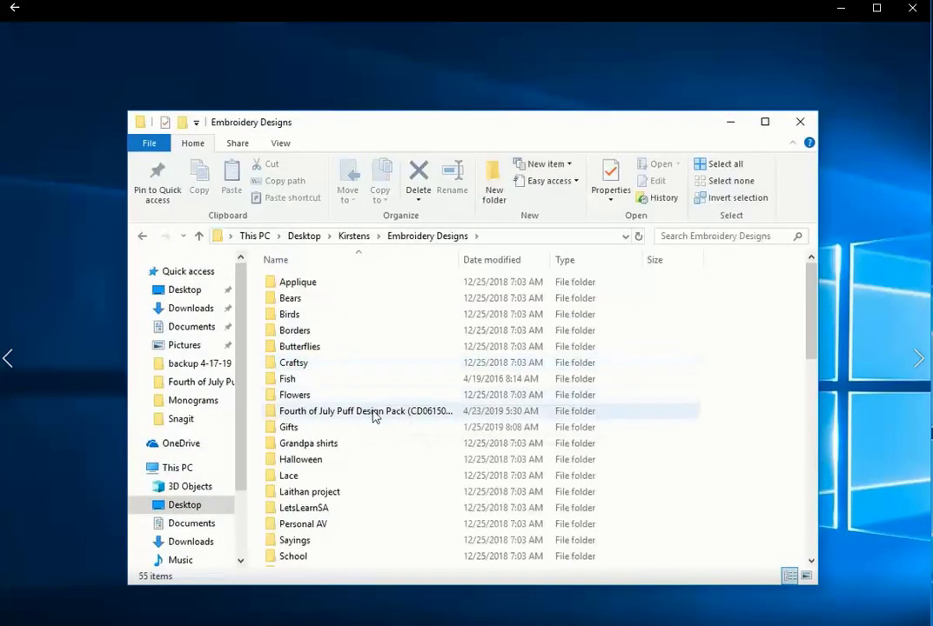
double_click(368, 416)
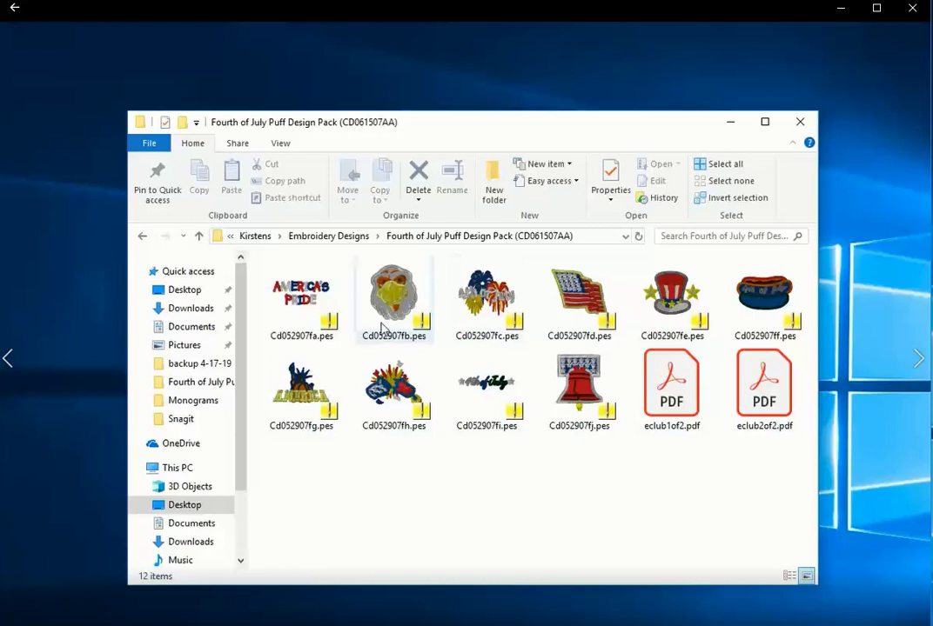
key(super)
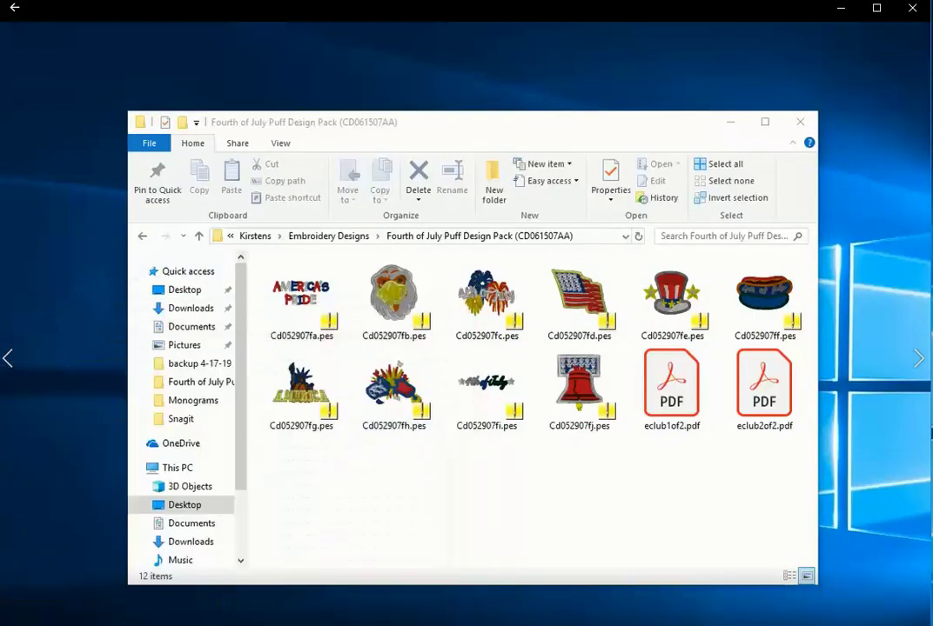
key(Escape)
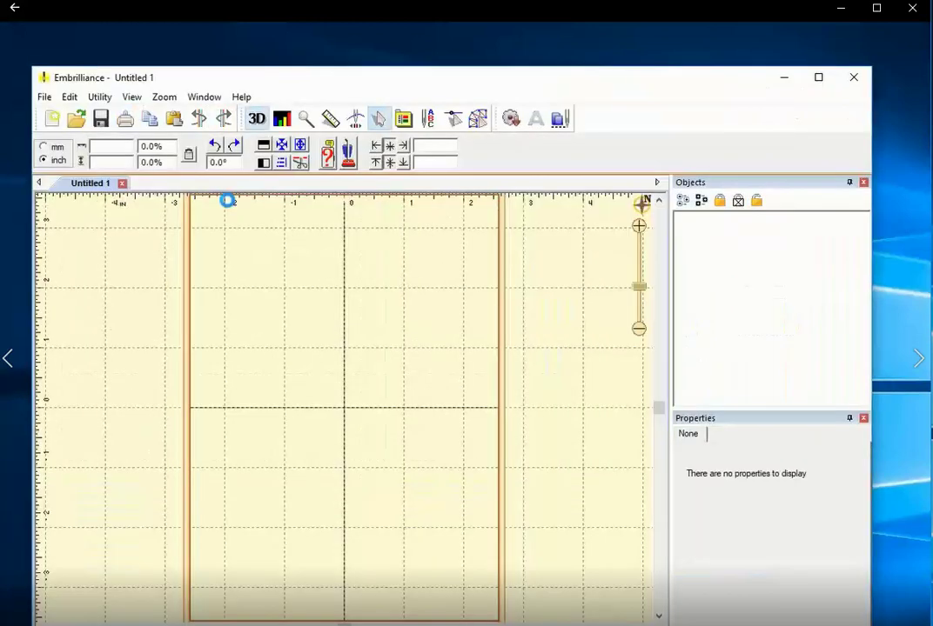
Step: Browse the Fourth of July designs as Open-dialog thumbnails and preview the eagle Cd052907fb.pes
click(43, 96)
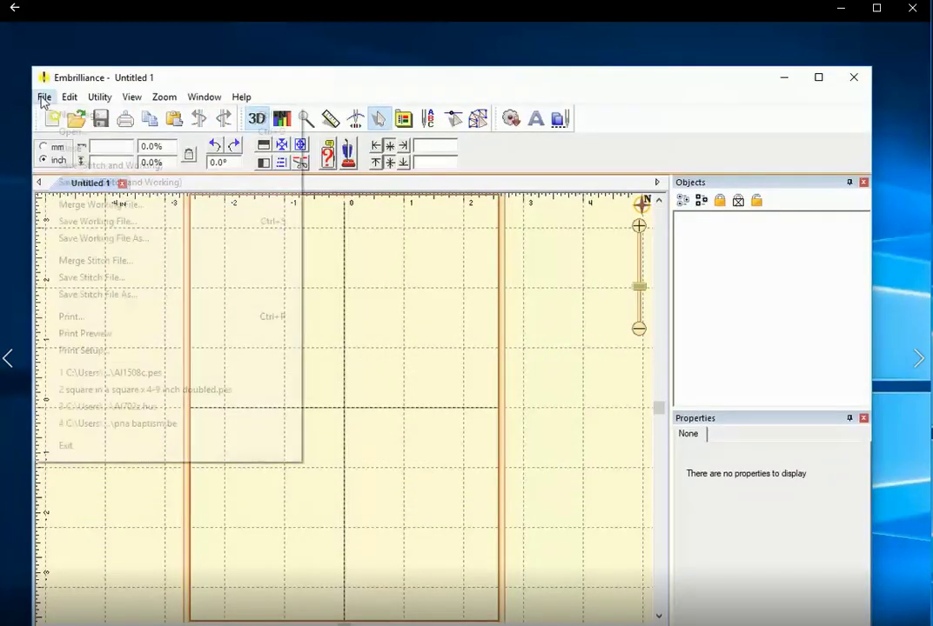
click(59, 131)
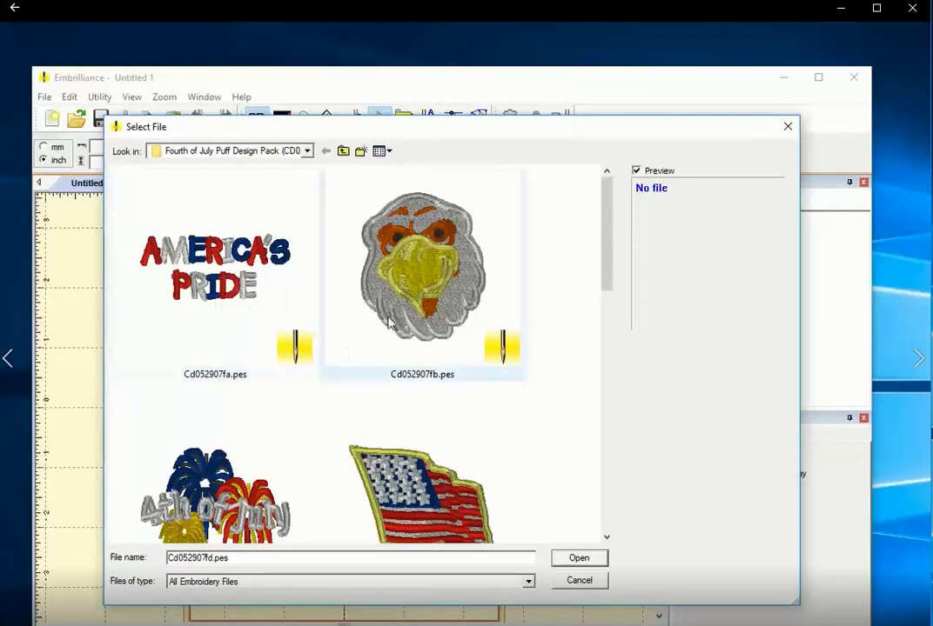
drag(606, 224, 612, 239)
click(462, 243)
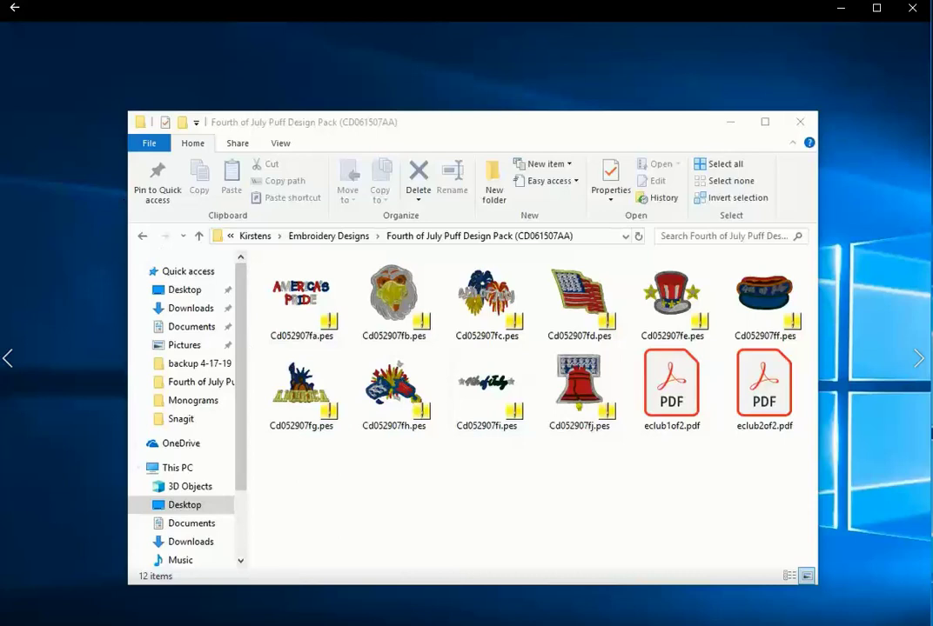
Step: Reopen the Thumbnailer control panel from its shortcut, confirm it, then view Cd052907fc.pes stitch info
drag(40, 176, 96, 292)
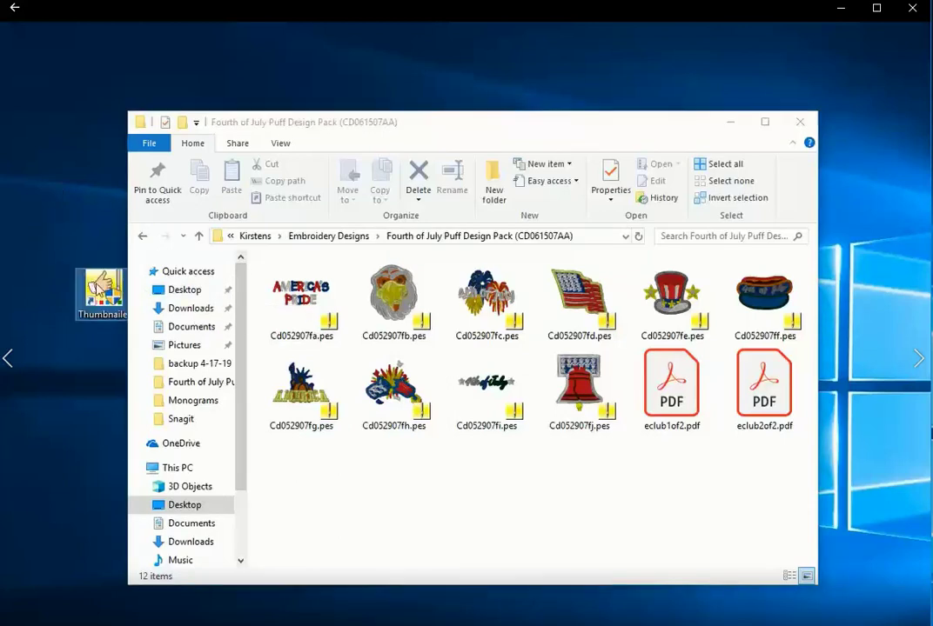
double_click(87, 288)
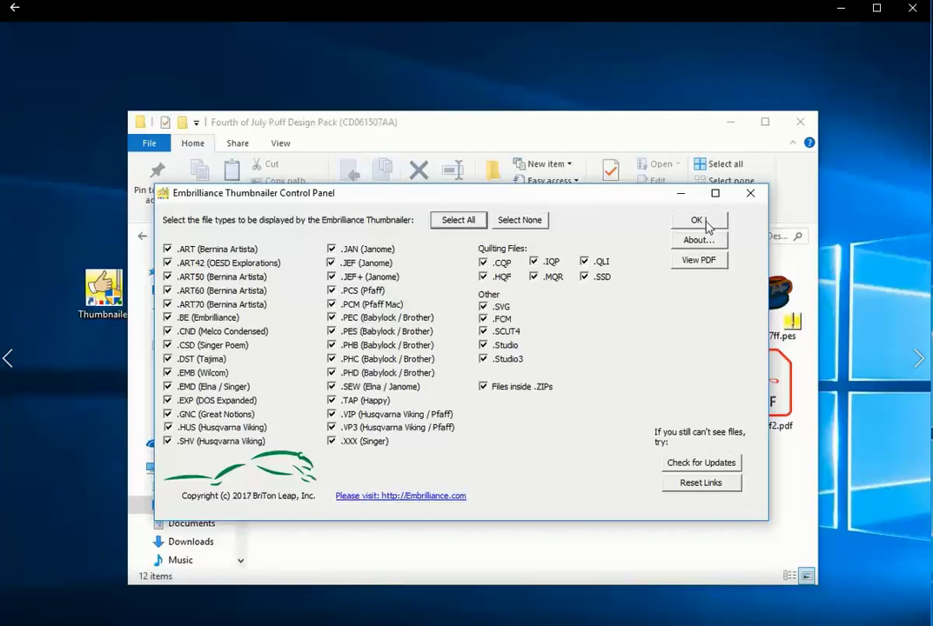
click(698, 221)
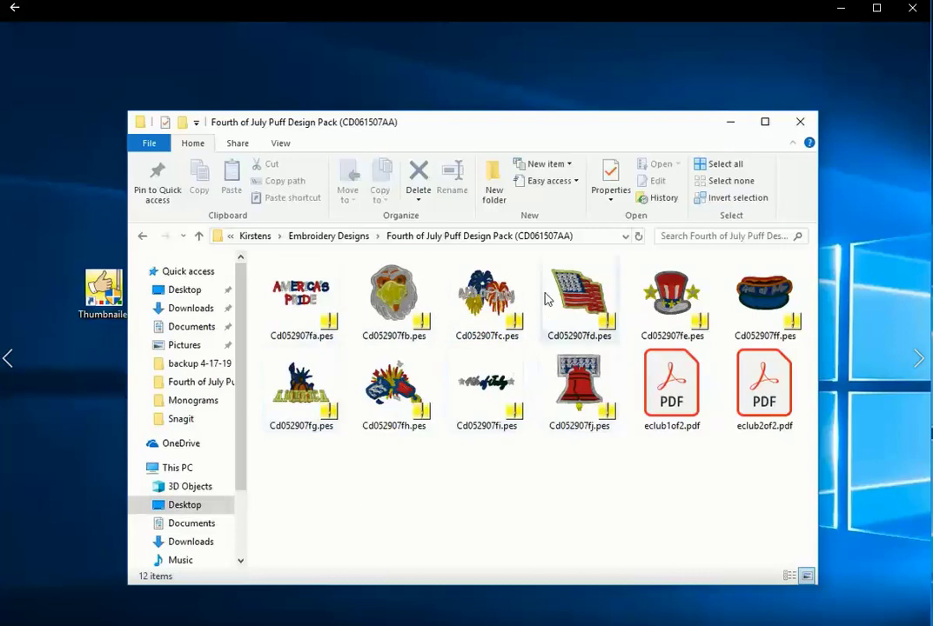
mouse_move(512, 309)
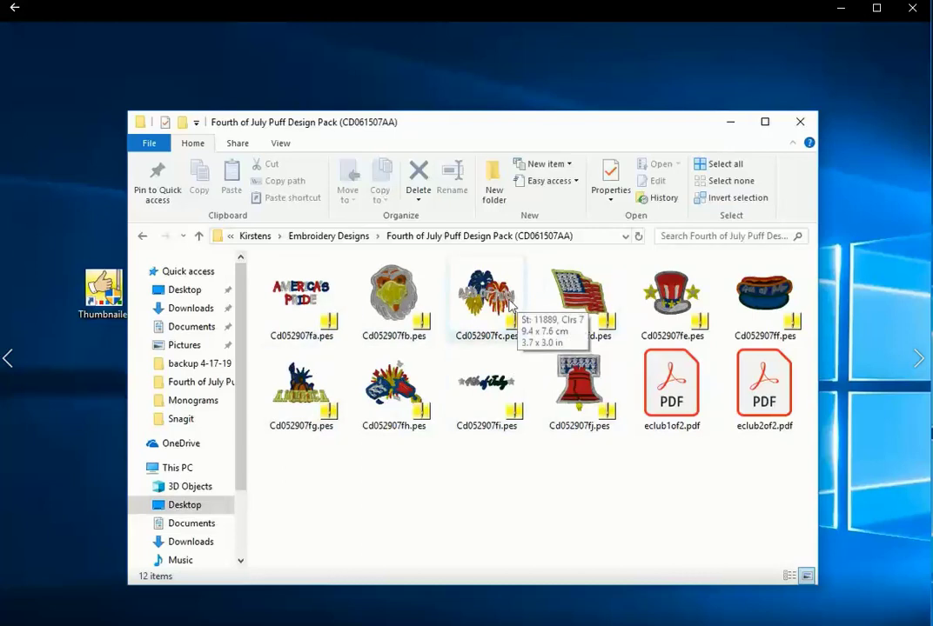